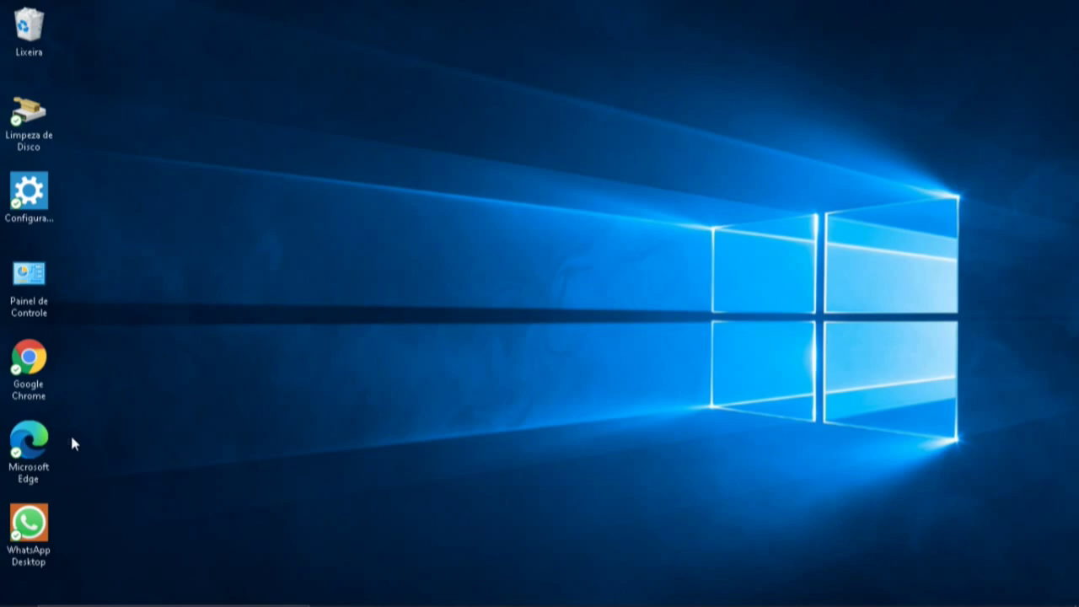
- Open the Painel de Controle from the desktop
{"action": "mouse_move", "coordinate": [88, 595]}
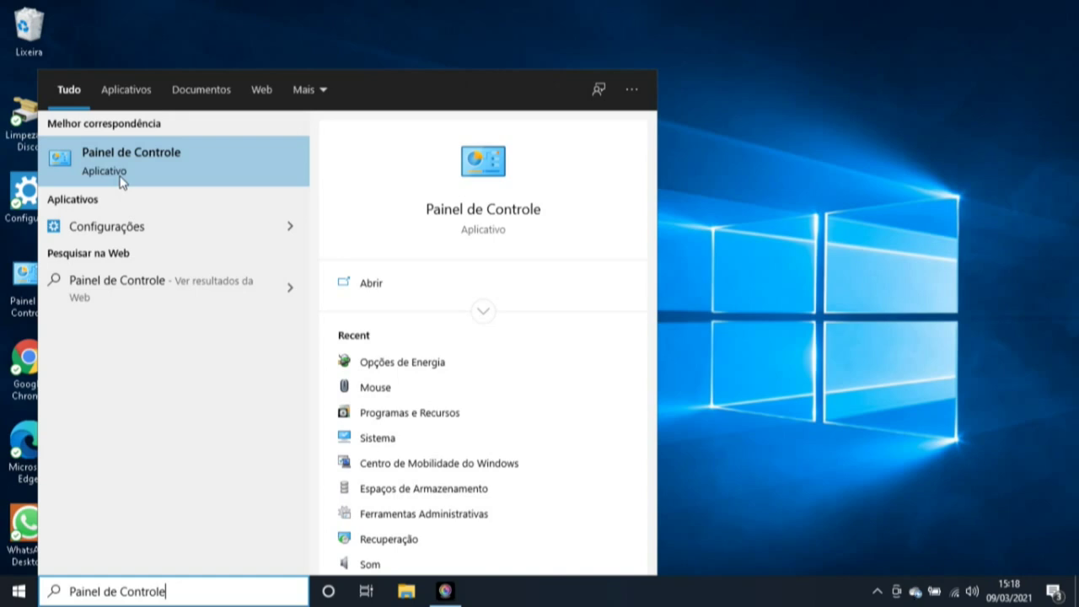
{"action": "left_click", "coordinate": [122, 180]}
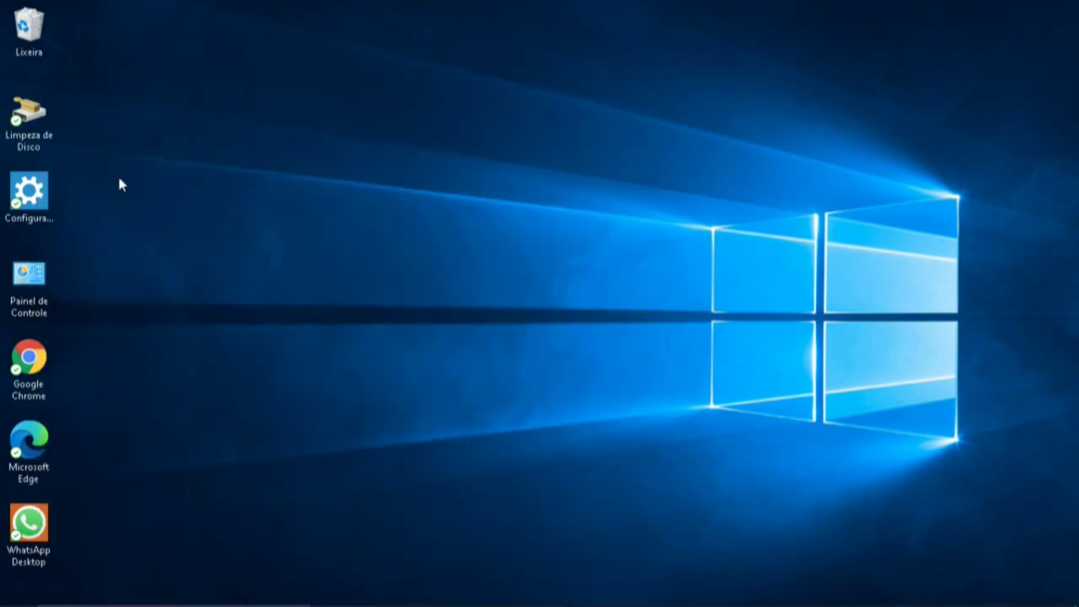
{"action": "left_click", "coordinate": [49, 292]}
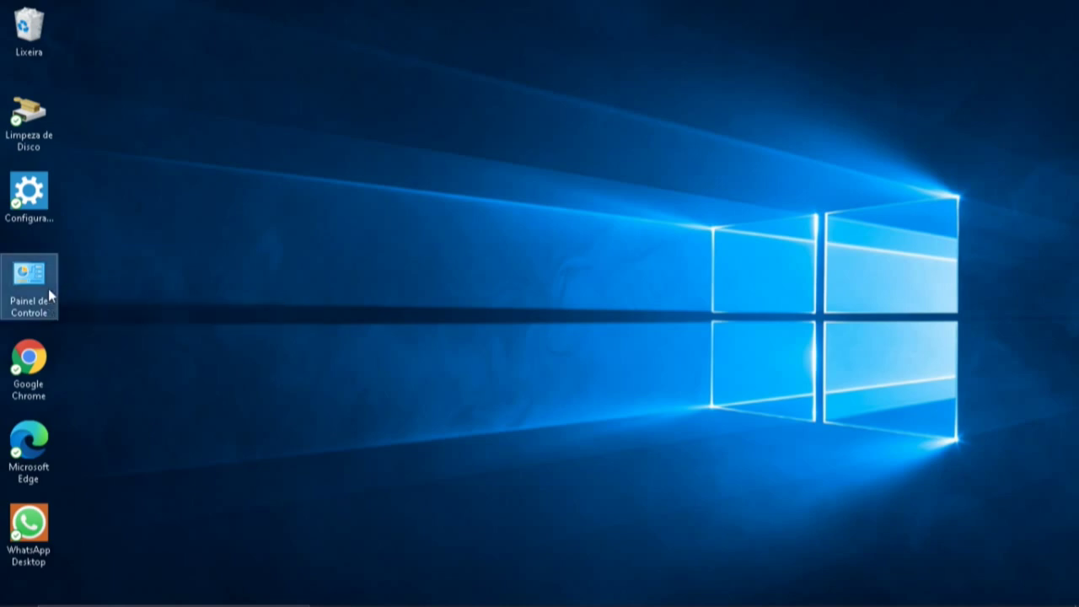
{"action": "double_click", "coordinate": [48, 290]}
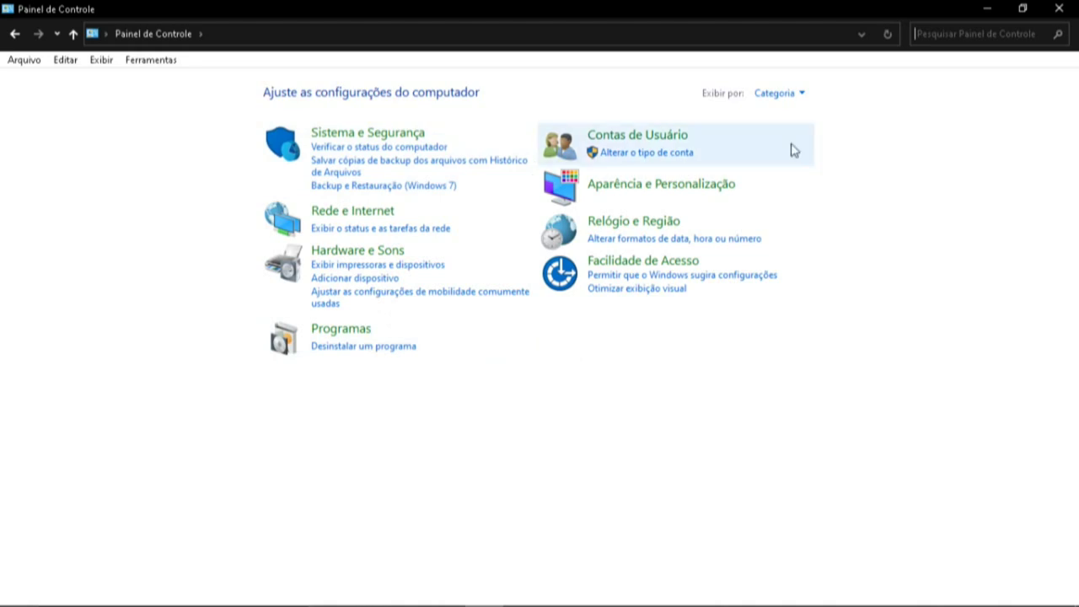
- Display the control panel items as Ícones grandes and open Opções de Energia
{"action": "left_click", "coordinate": [803, 97]}
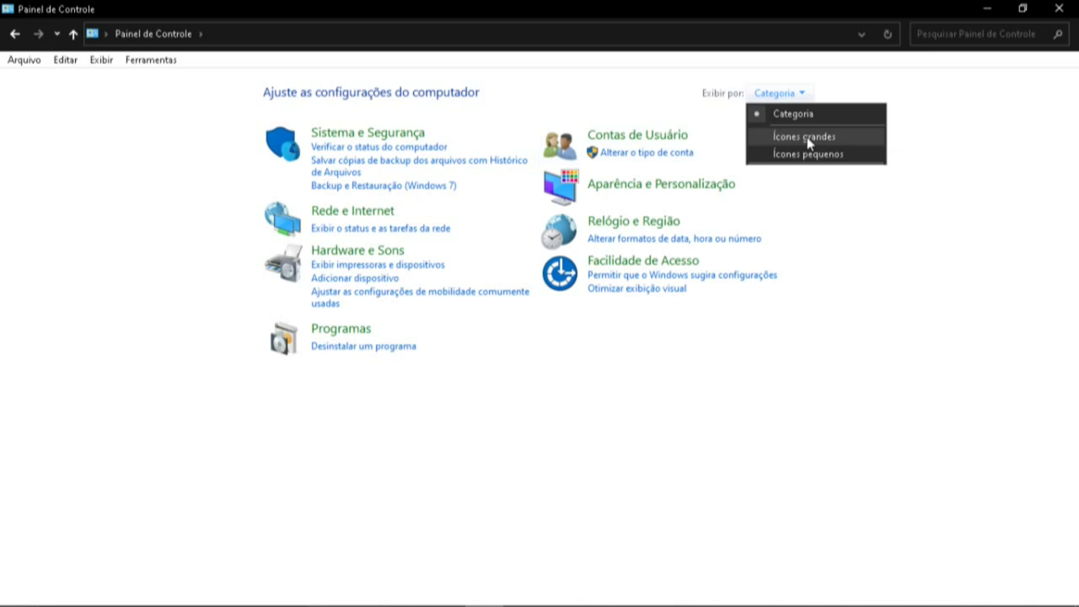
{"action": "left_click", "coordinate": [807, 138]}
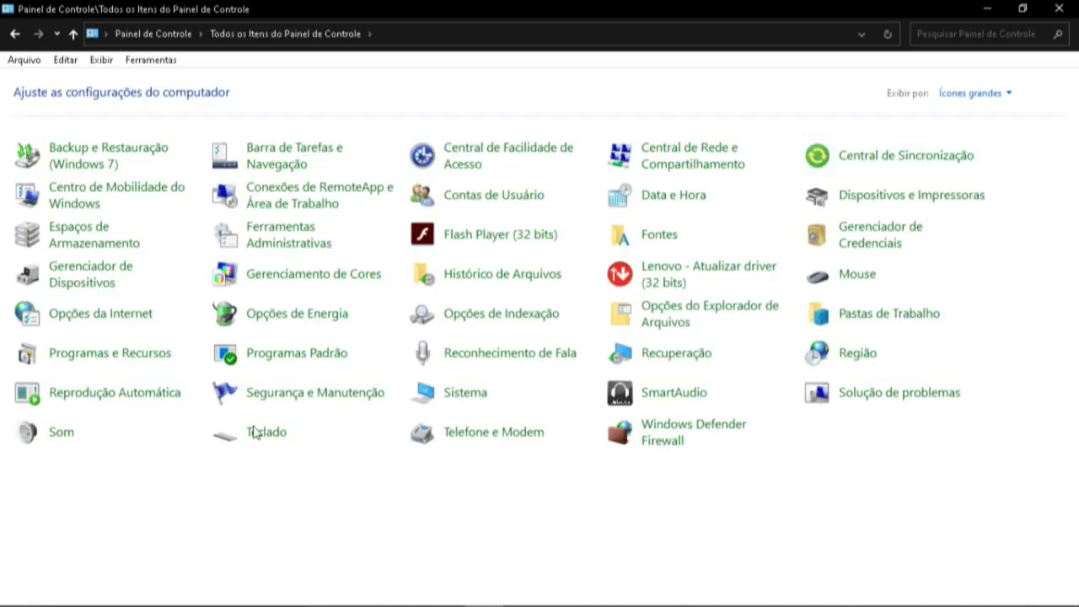
{"action": "left_click", "coordinate": [299, 315]}
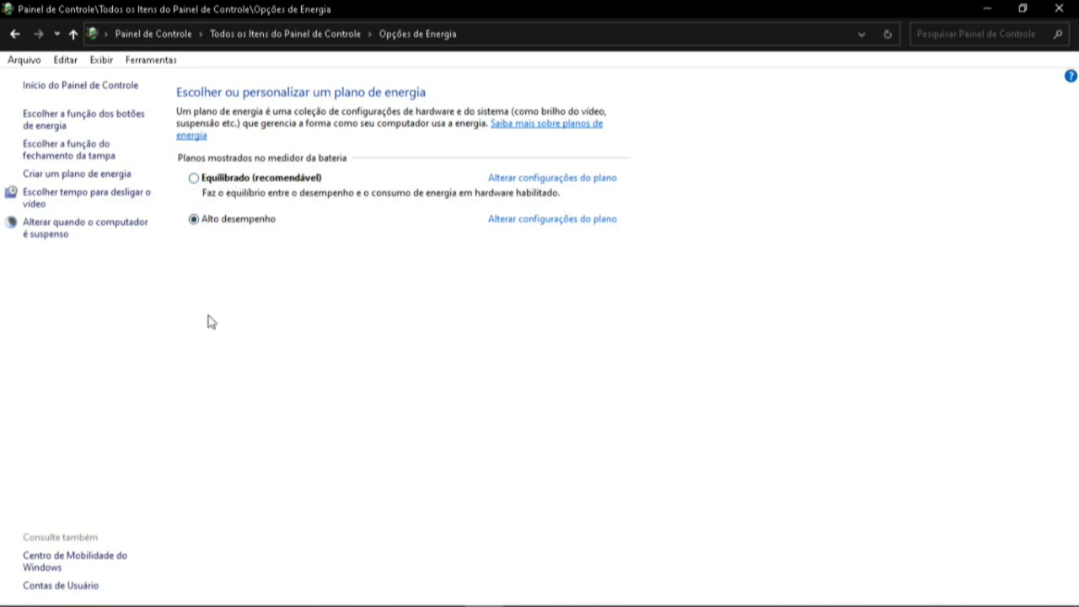
- Open the Centro de Mobilidade do Windows and set the battery power plan to Economia de energia
{"action": "left_click", "coordinate": [64, 565]}
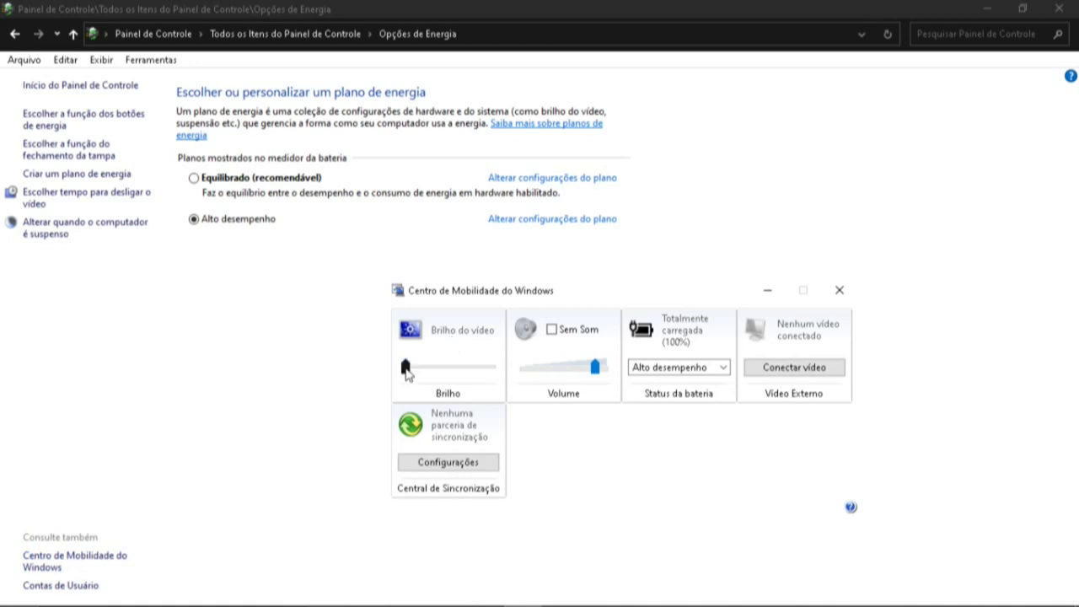
{"action": "mouse_move", "coordinate": [407, 373]}
{"action": "left_mouse_down"}
{"action": "mouse_move", "coordinate": [489, 376]}
{"action": "mouse_move", "coordinate": [402, 376]}
{"action": "left_mouse_up"}
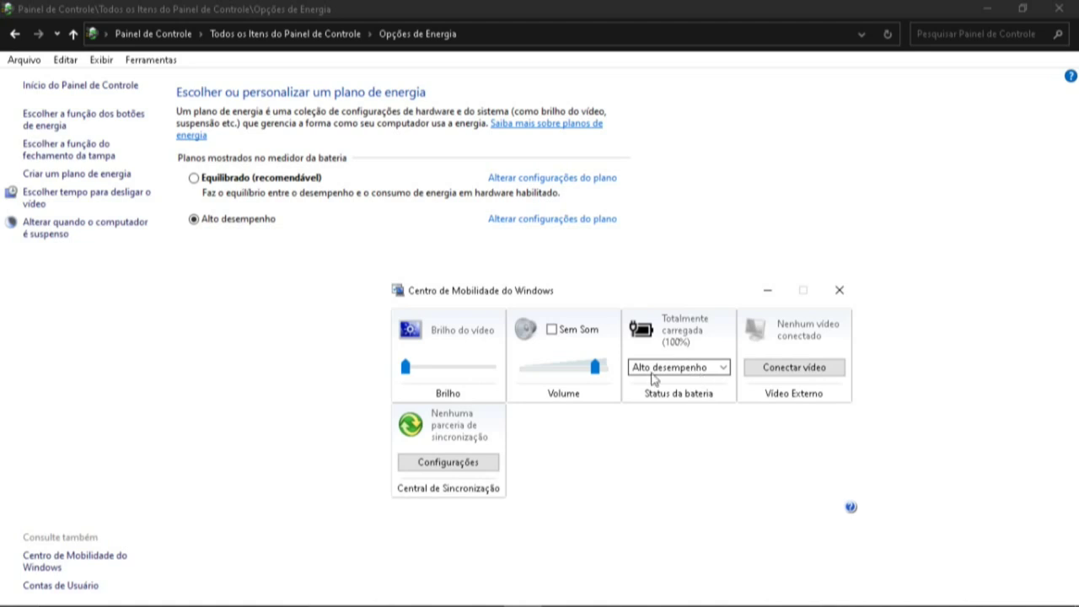
{"action": "left_click", "coordinate": [724, 369]}
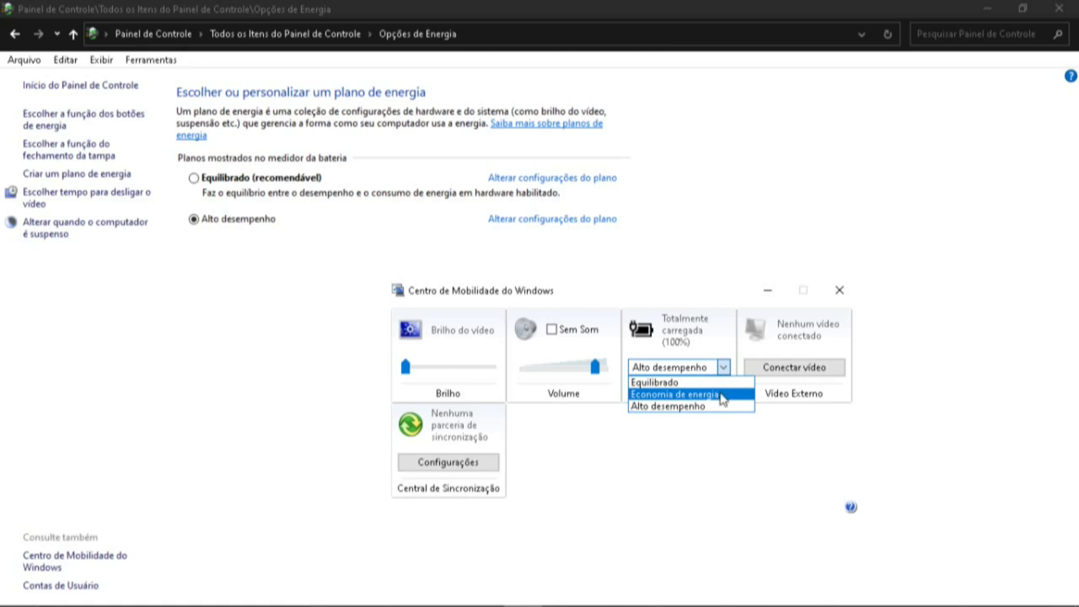
{"action": "left_click", "coordinate": [722, 395]}
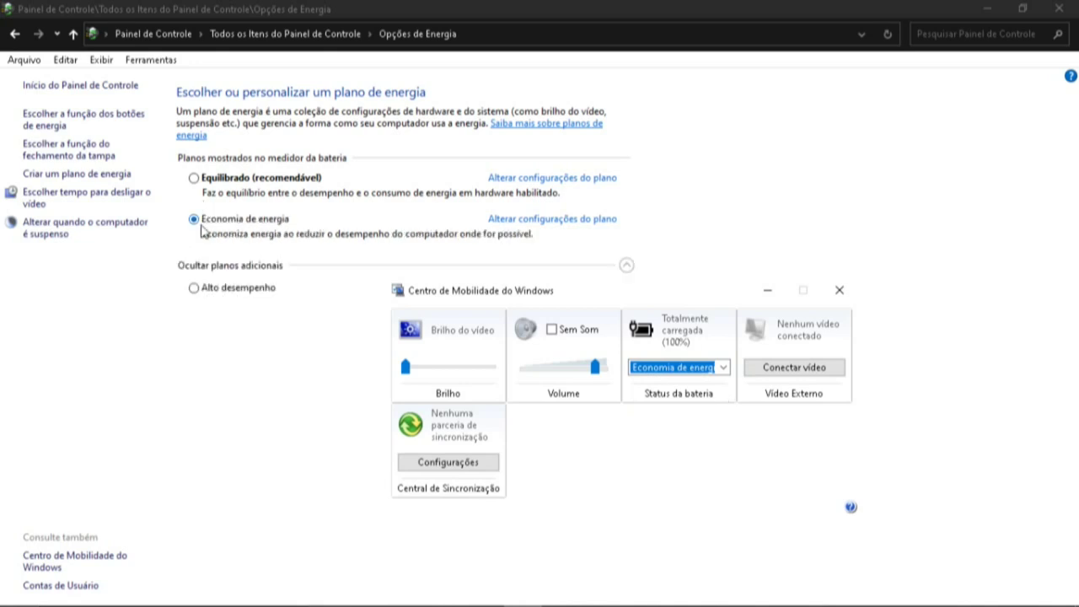
- Try setting the Economia de energia plan to turn off the display after 1 minuto on battery, leaving without saving
{"action": "left_click", "coordinate": [200, 231]}
{"action": "left_click", "coordinate": [550, 221]}
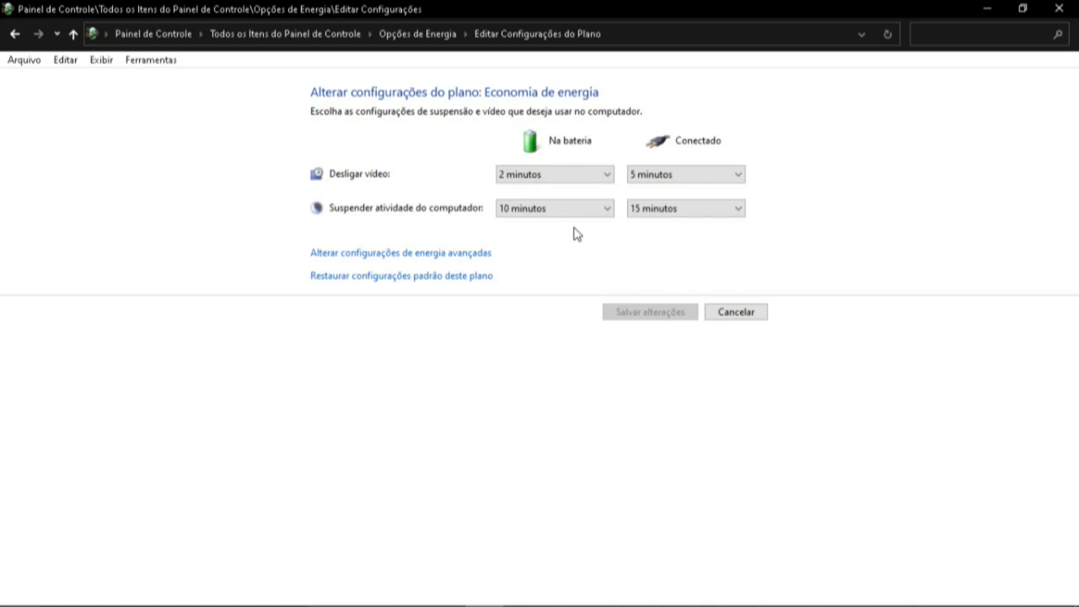
{"action": "left_click", "coordinate": [609, 178]}
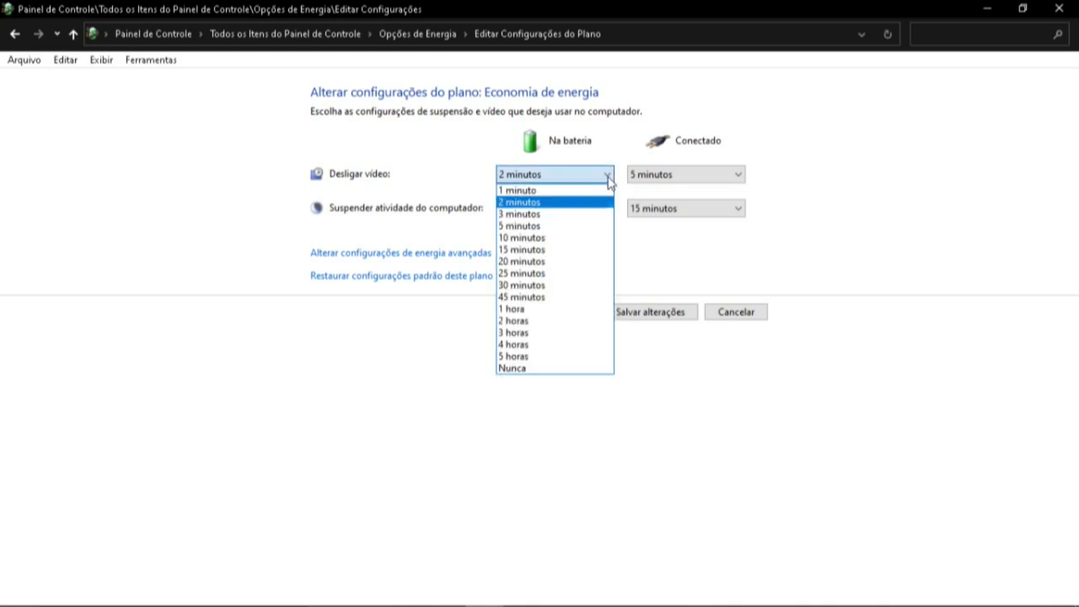
{"action": "left_click", "coordinate": [608, 191]}
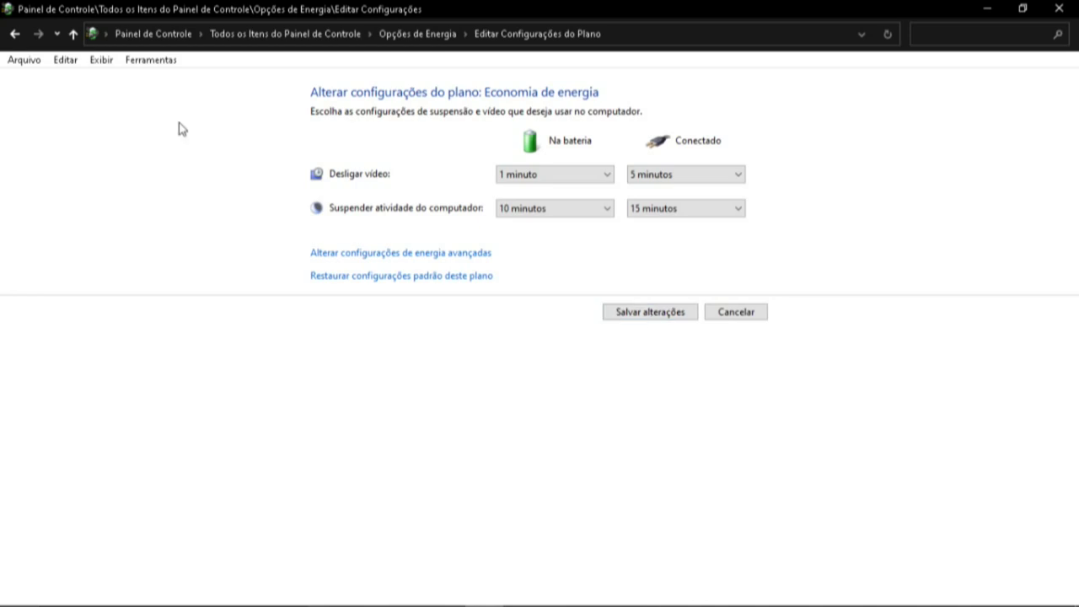
{"action": "left_click", "coordinate": [15, 35]}
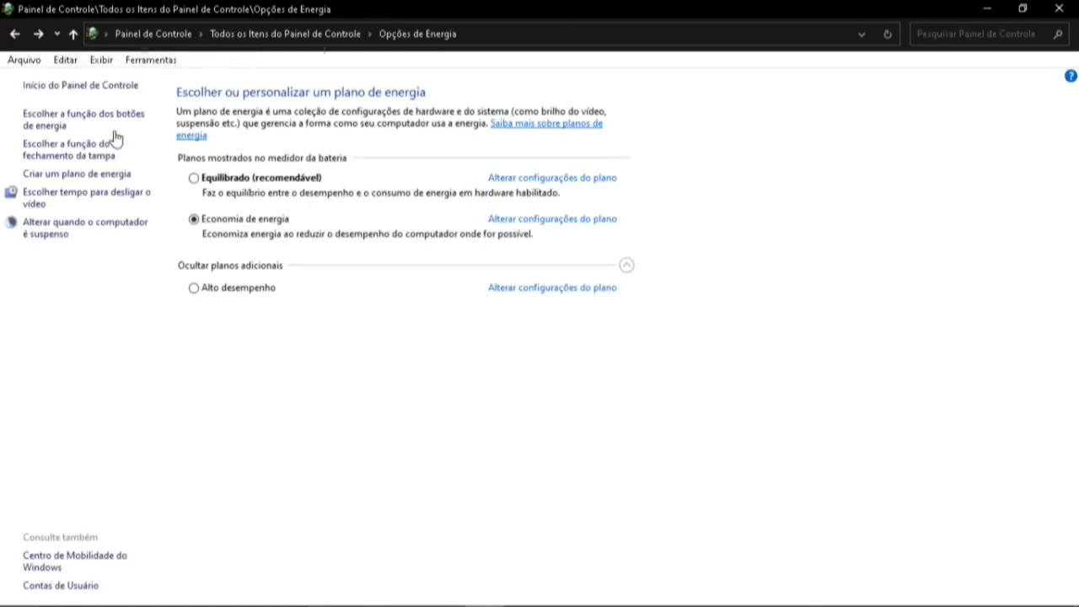
- Activate the Alto desempenho plan and check its display turn-off choices for battery and plugged-in use
{"action": "left_click", "coordinate": [194, 290]}
{"action": "left_click", "coordinate": [544, 289]}
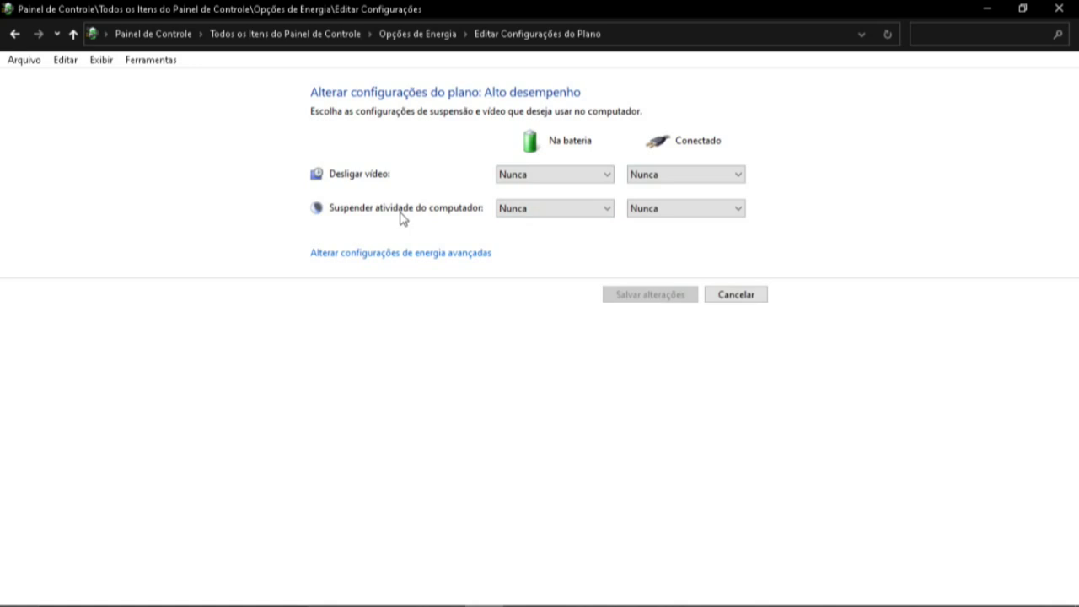
{"action": "left_click", "coordinate": [607, 175]}
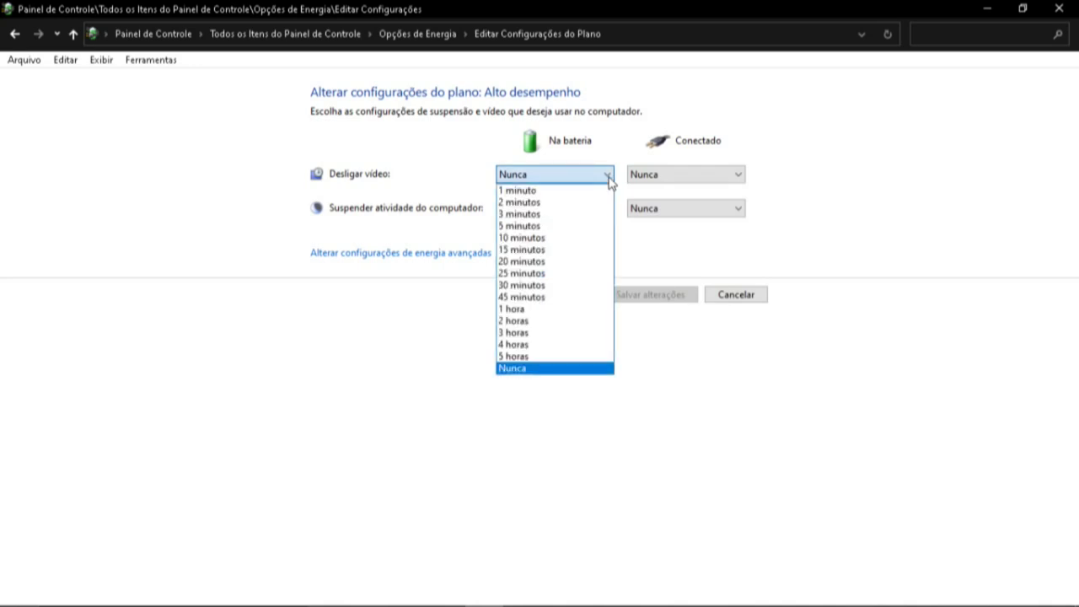
{"action": "left_click", "coordinate": [736, 184]}
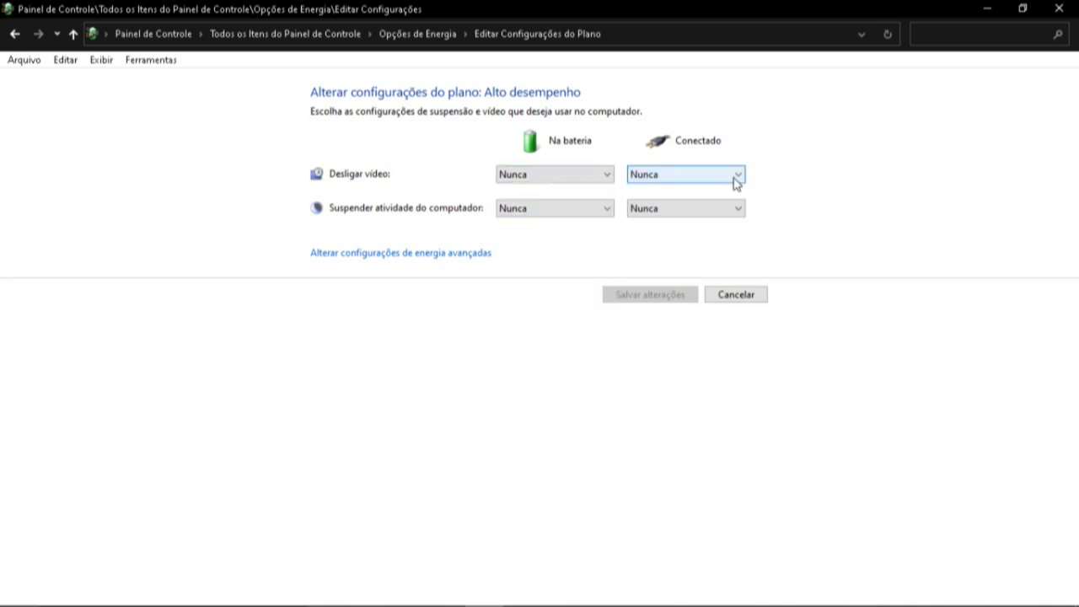
{"action": "left_click", "coordinate": [736, 182]}
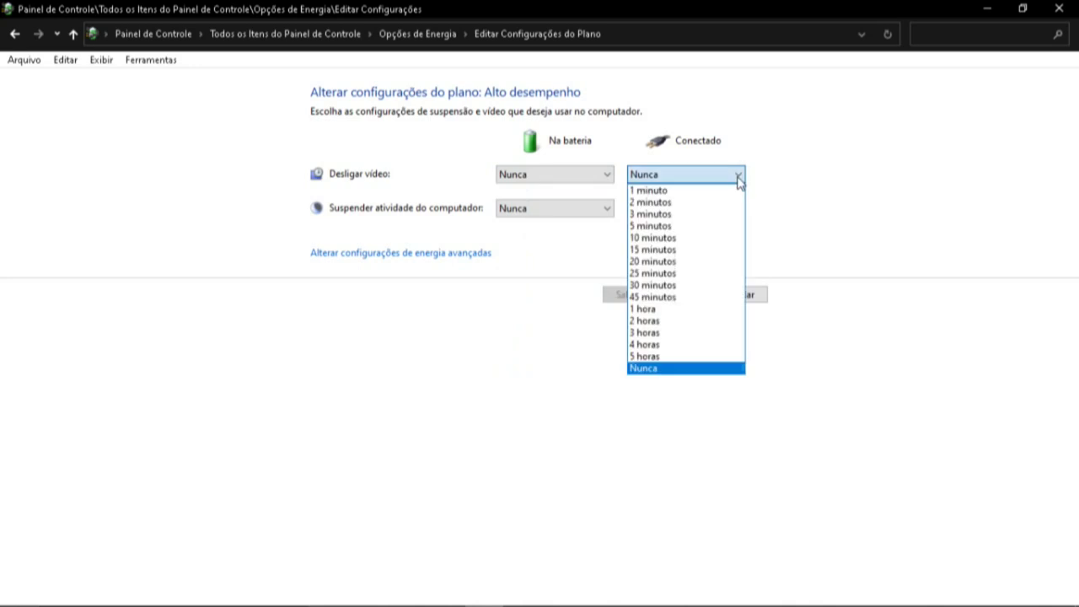
{"action": "left_click", "coordinate": [739, 182]}
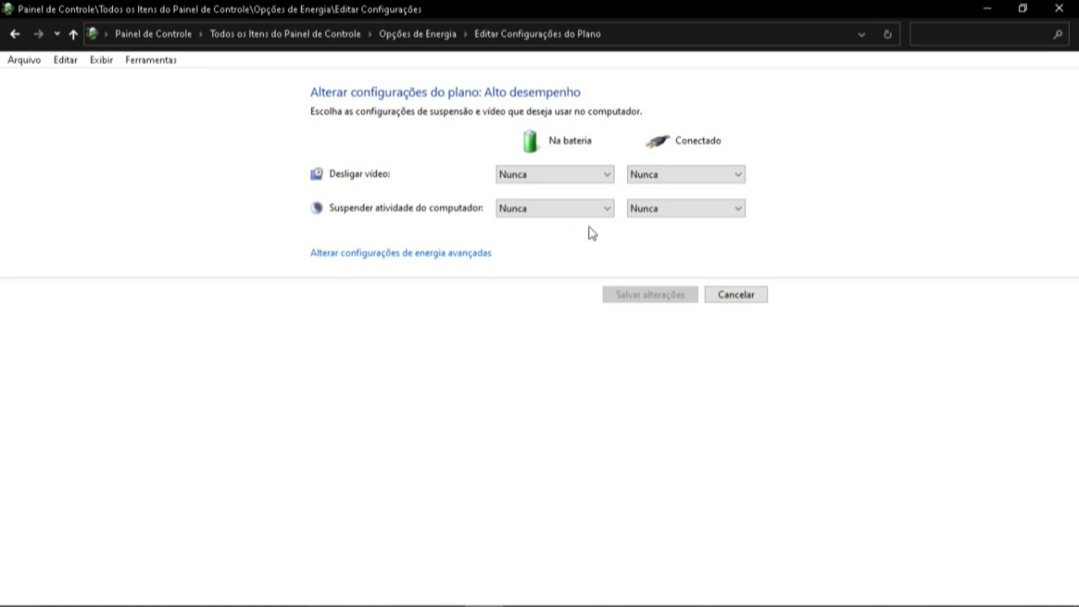
- Adjust the hard disk turn-off time on battery in the advanced power settings of the Alto desempenho plan
{"action": "left_click", "coordinate": [387, 255]}
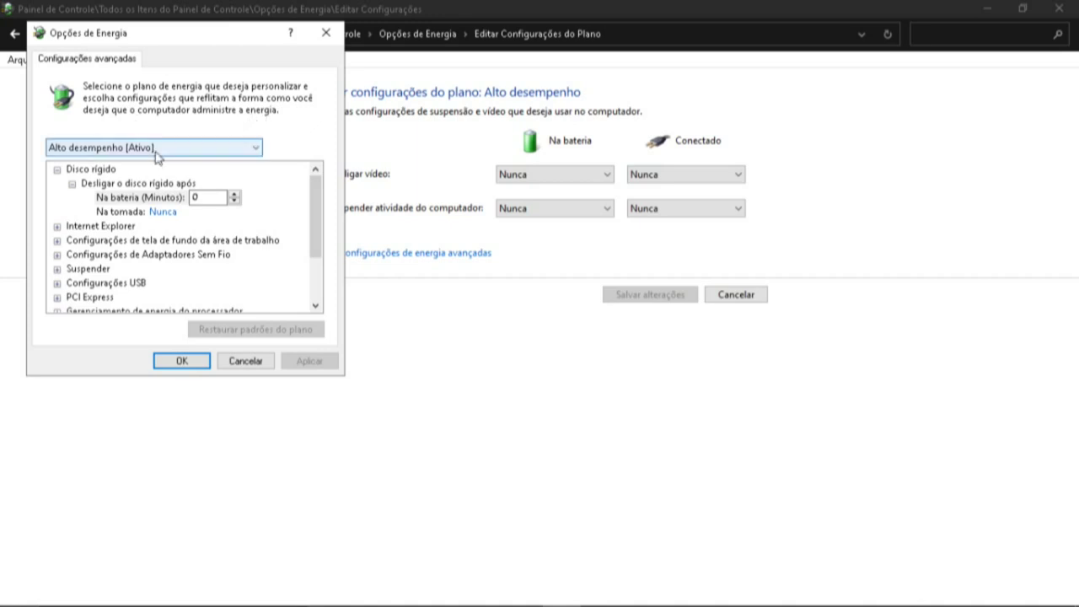
{"action": "left_click", "coordinate": [57, 170]}
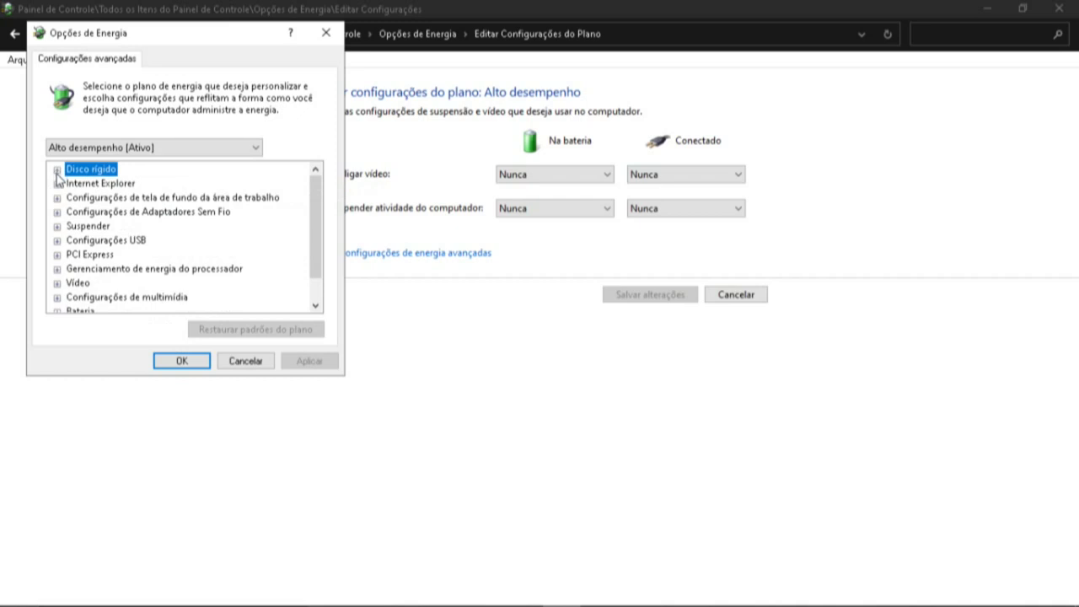
{"action": "left_click", "coordinate": [57, 171]}
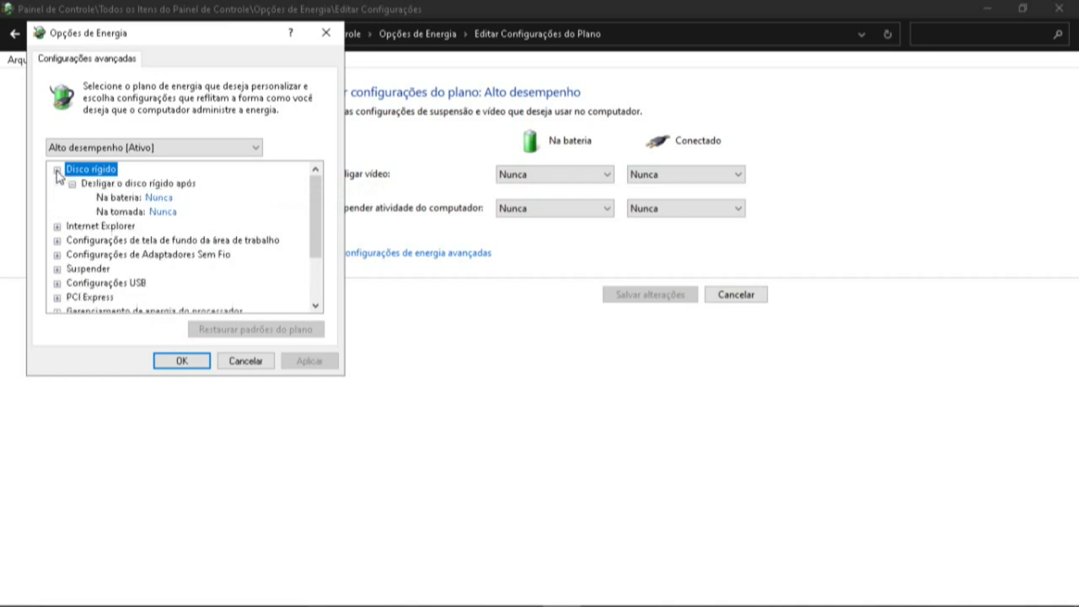
{"action": "left_click", "coordinate": [170, 199]}
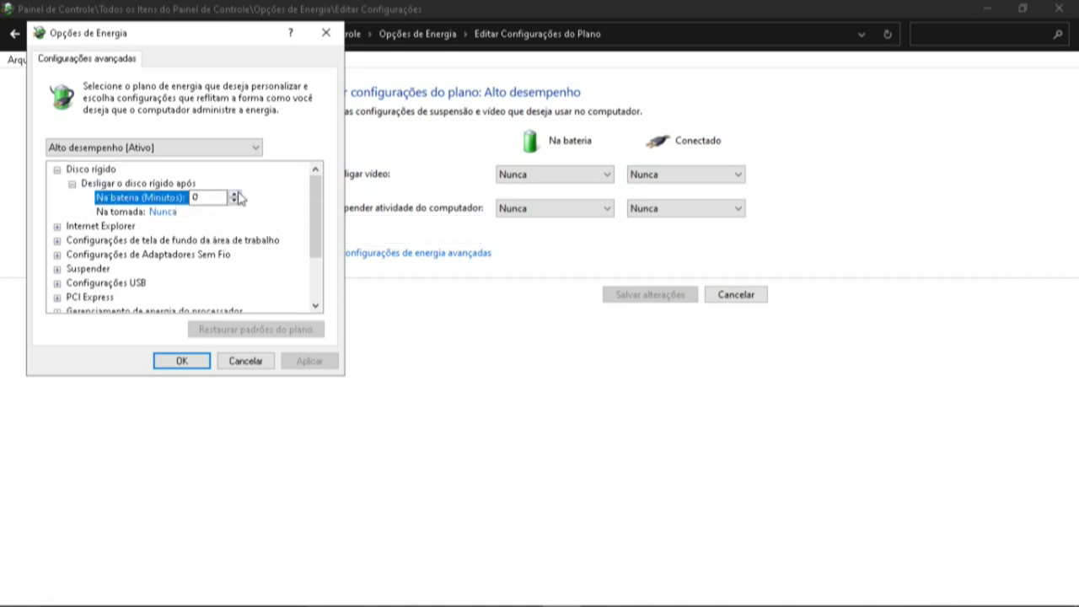
{"action": "left_click", "coordinate": [235, 200]}
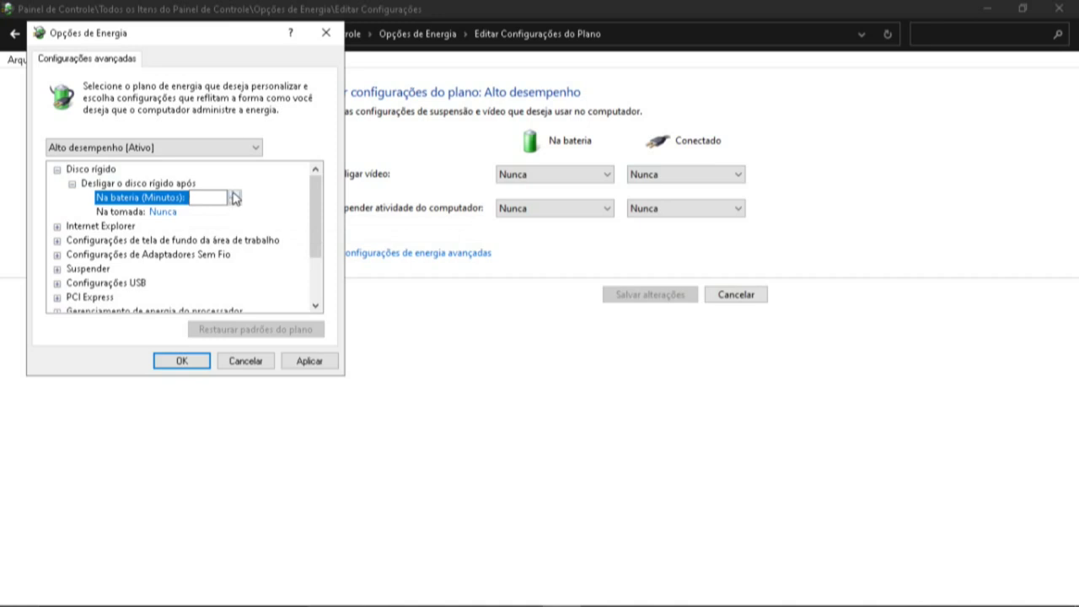
{"action": "type", "text": "10"}
{"action": "left_click", "coordinate": [236, 203]}
{"action": "left_click", "coordinate": [235, 203]}
{"action": "left_click", "coordinate": [235, 203]}
{"action": "left_click", "coordinate": [73, 184]}
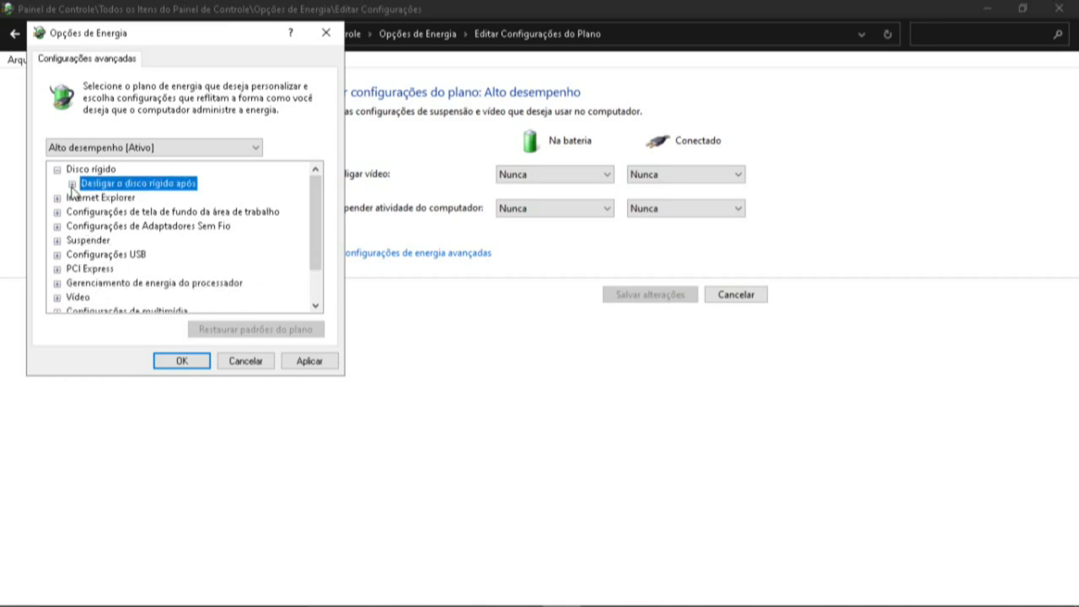
{"action": "left_click", "coordinate": [56, 171]}
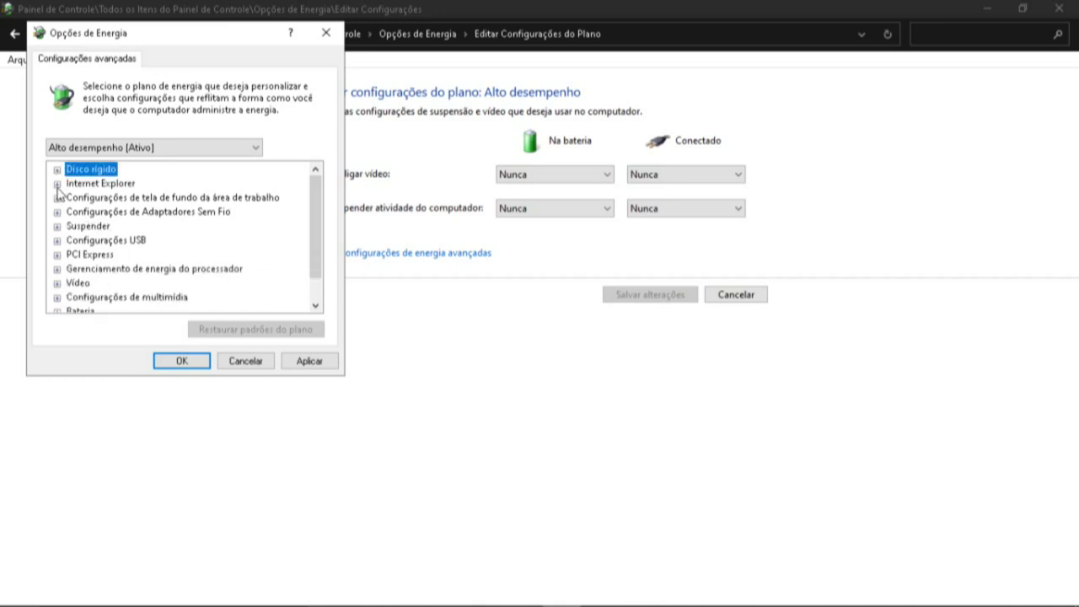
- Examine the processor's maximum performance state and the ATI Powerplay settings in the advanced power options
{"action": "left_click", "coordinate": [57, 269]}
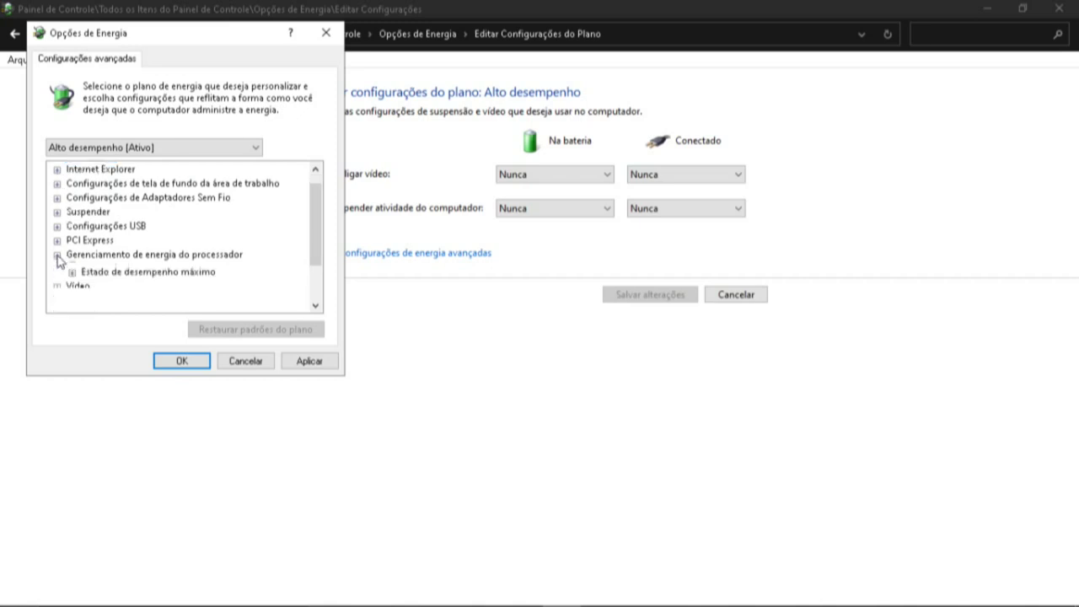
{"action": "left_click", "coordinate": [56, 254]}
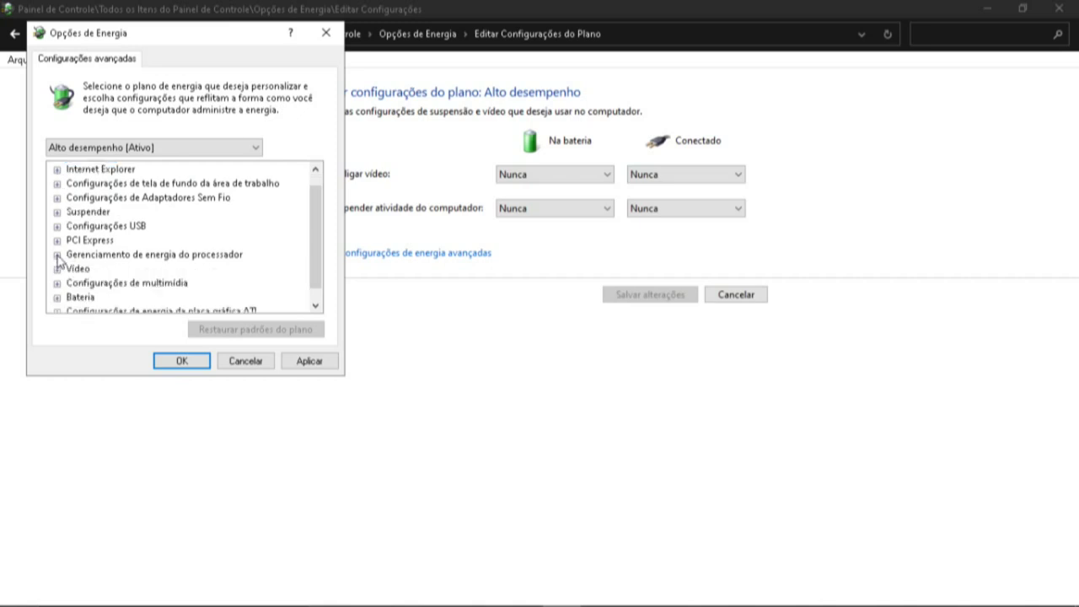
{"action": "left_click", "coordinate": [56, 255]}
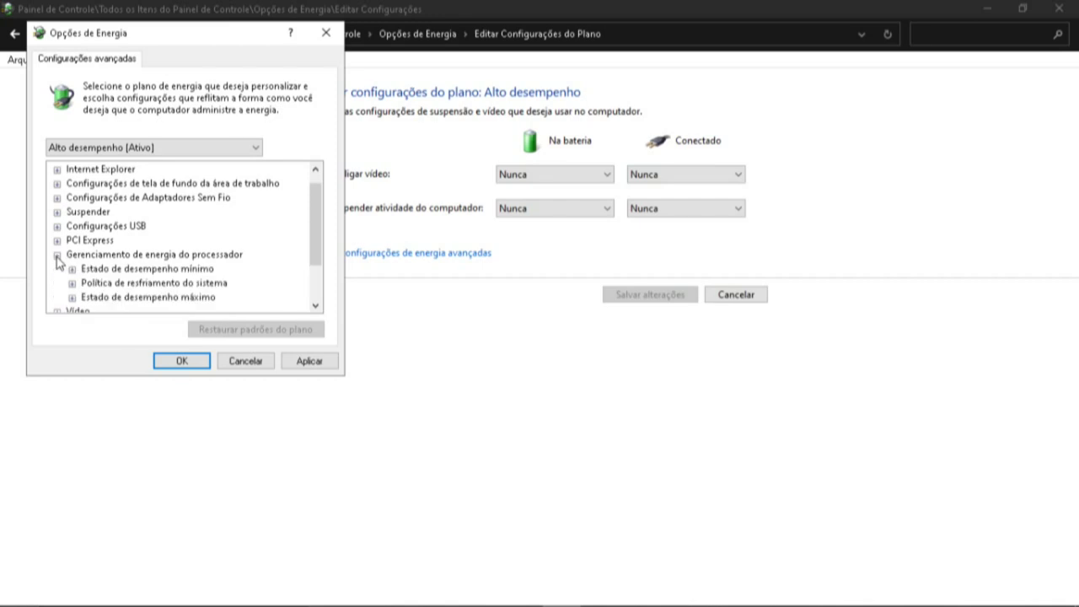
{"action": "left_click", "coordinate": [72, 297]}
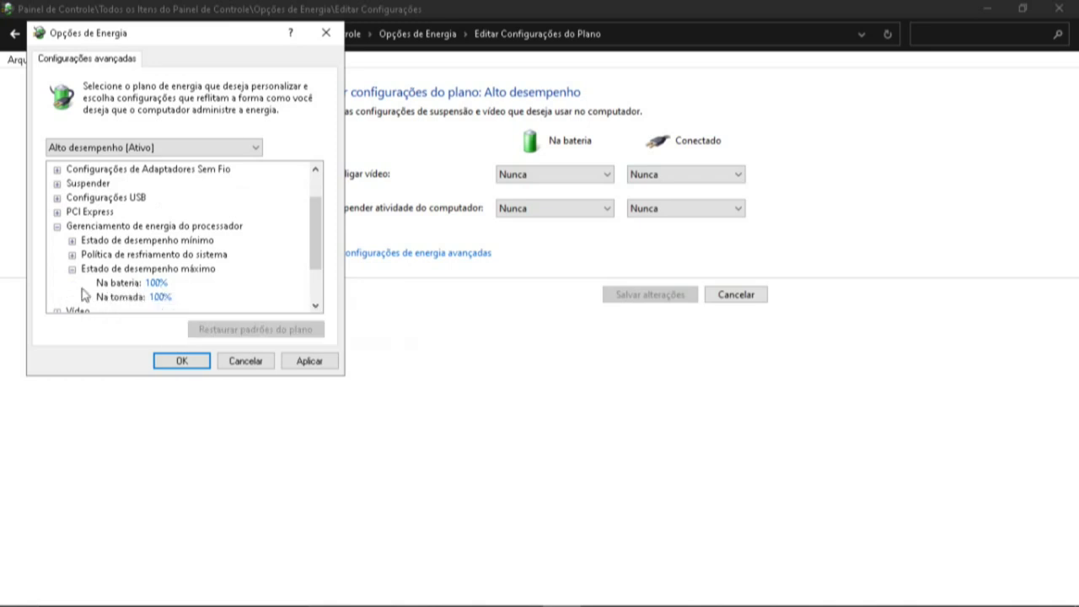
{"action": "left_click", "coordinate": [71, 269]}
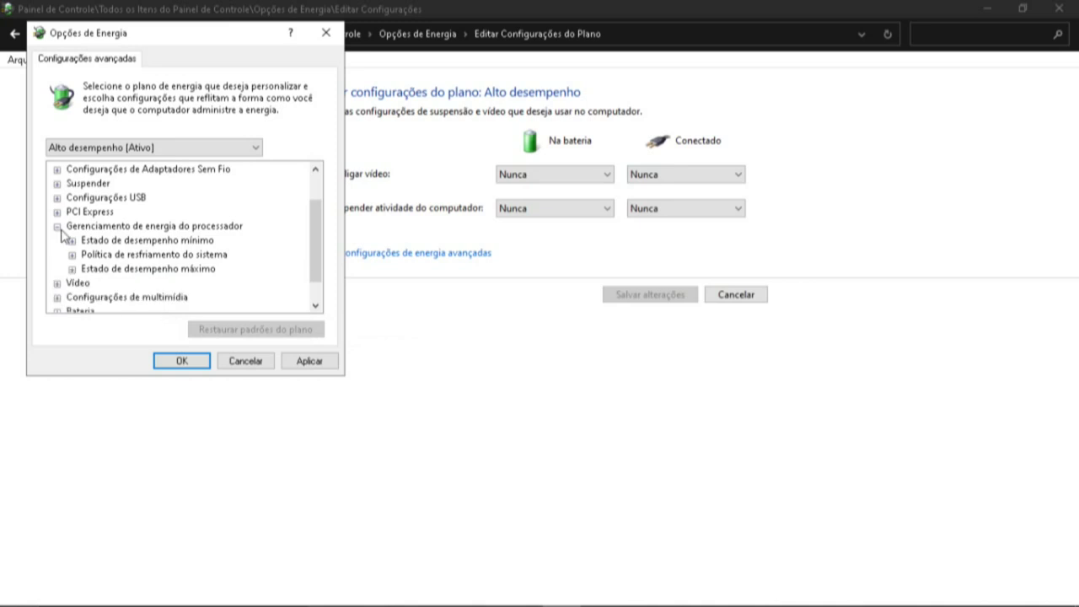
{"action": "left_click", "coordinate": [57, 227]}
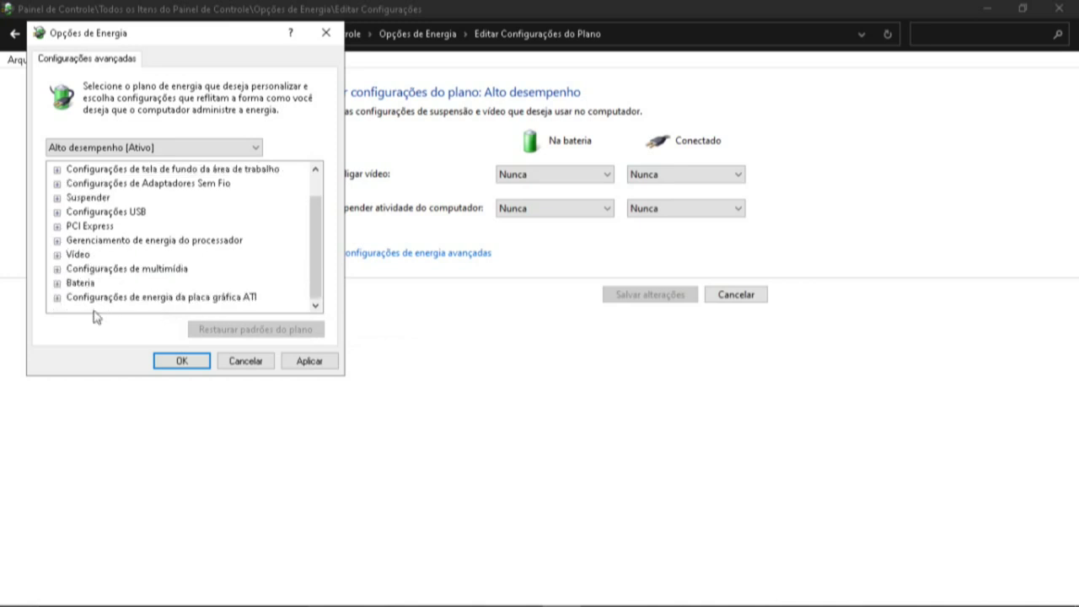
{"action": "left_click", "coordinate": [58, 298]}
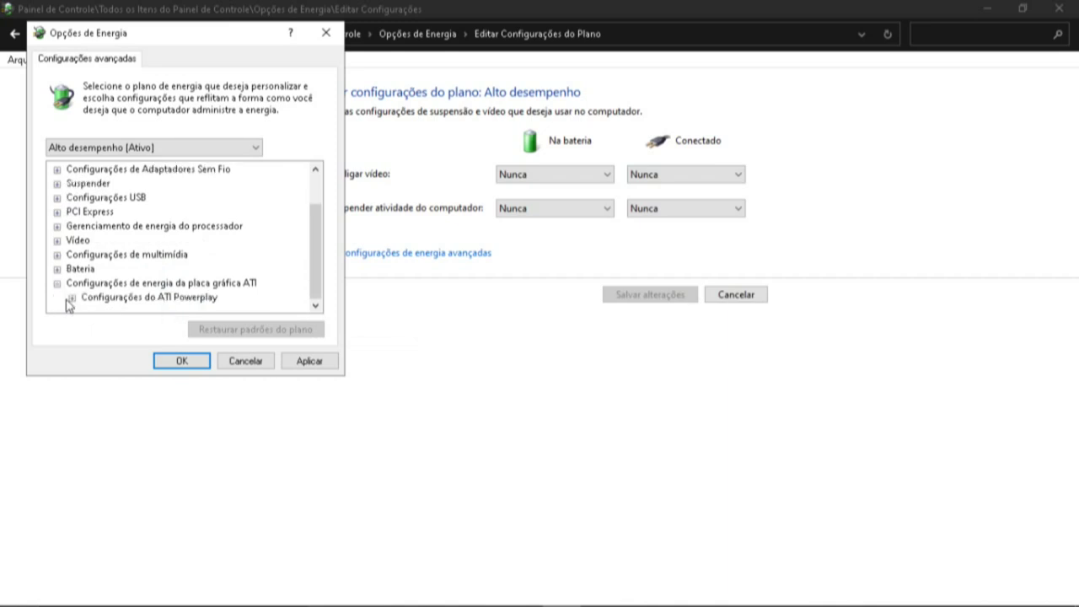
{"action": "left_click", "coordinate": [71, 298]}
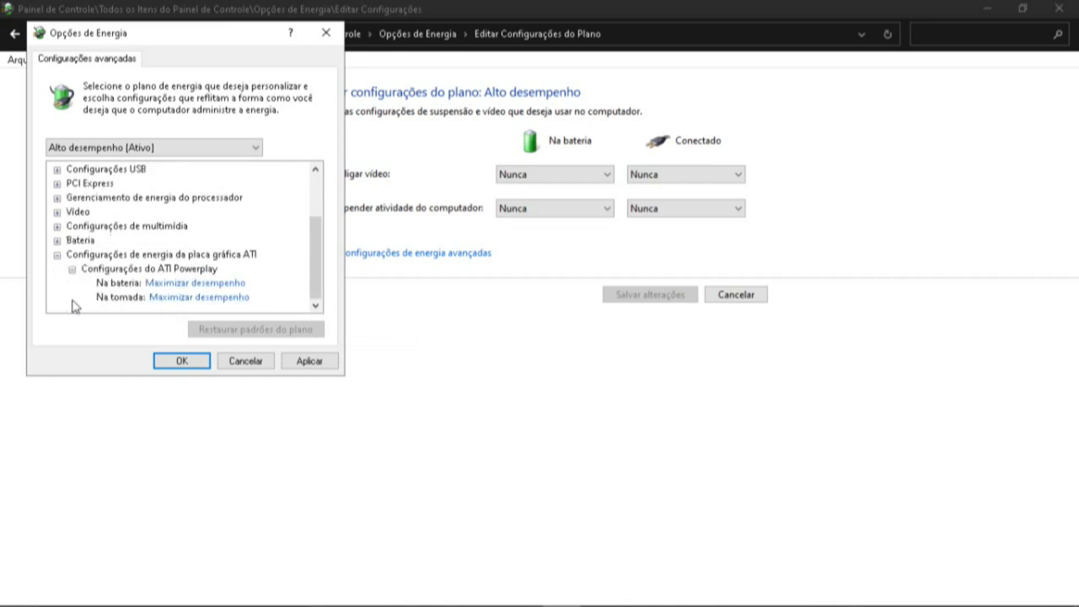
- Choose Maximizar desempenho for the plugged-in ATI Powerplay setting, then apply and confirm the advanced power settings
{"action": "left_click", "coordinate": [204, 298]}
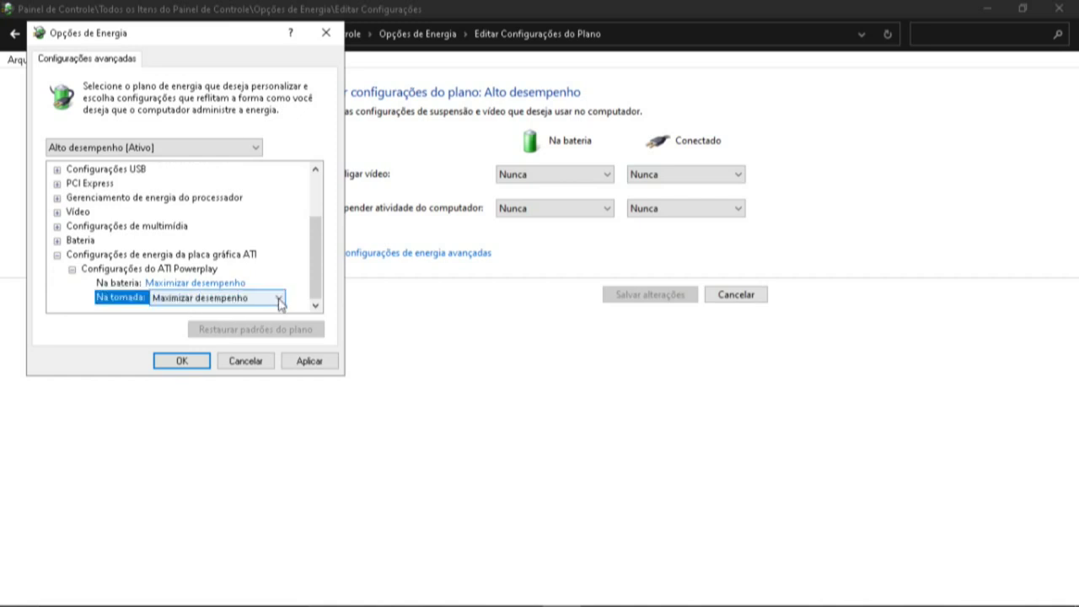
{"action": "left_click", "coordinate": [279, 299]}
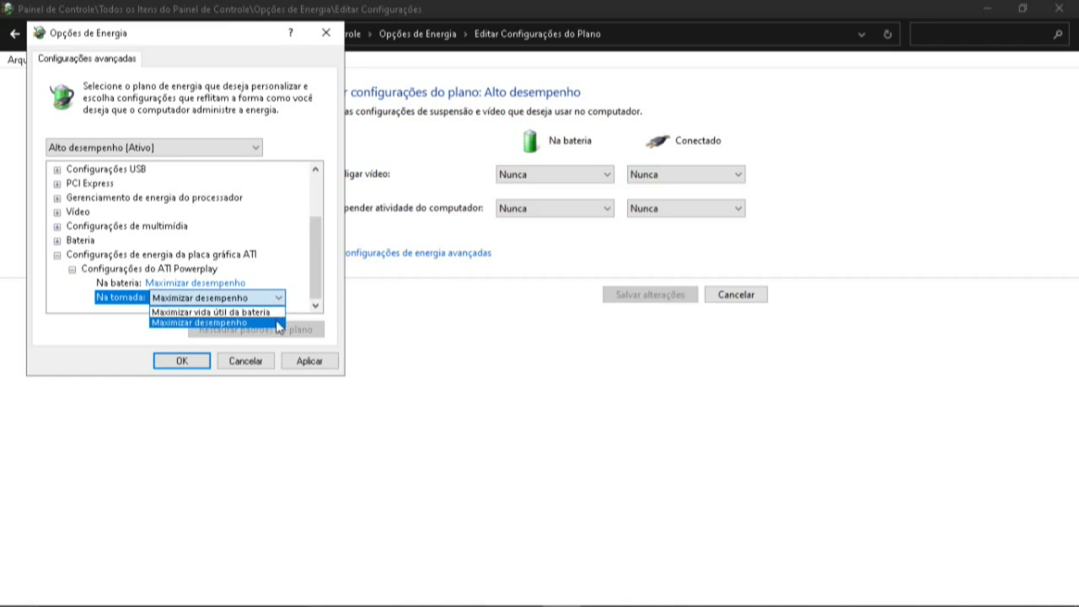
{"action": "left_click", "coordinate": [278, 323]}
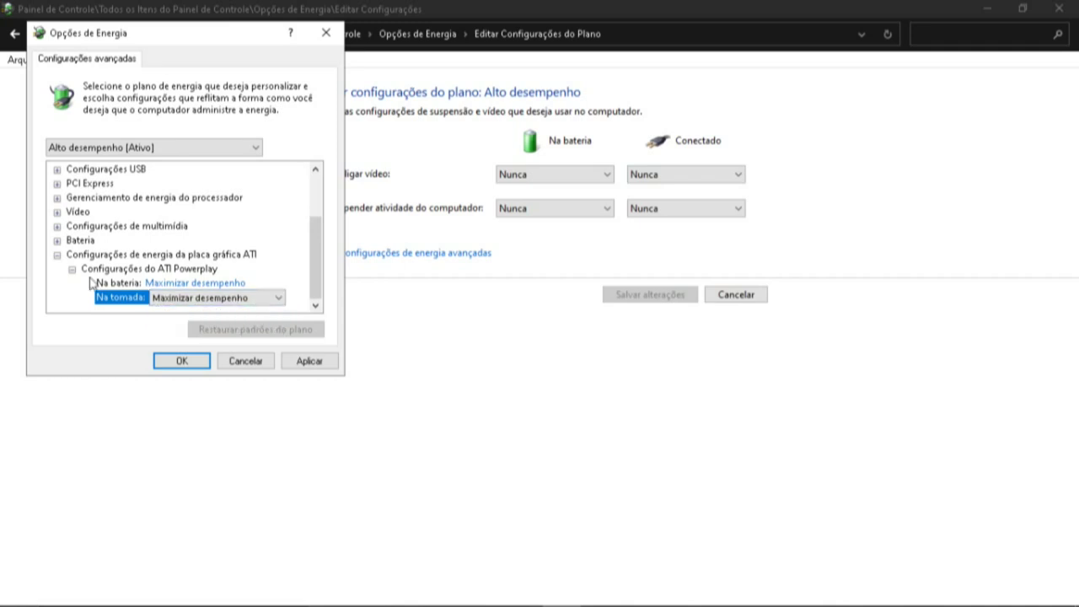
{"action": "scroll", "coordinate": [72, 276], "scroll_direction": "up", "scroll_amount": 1}
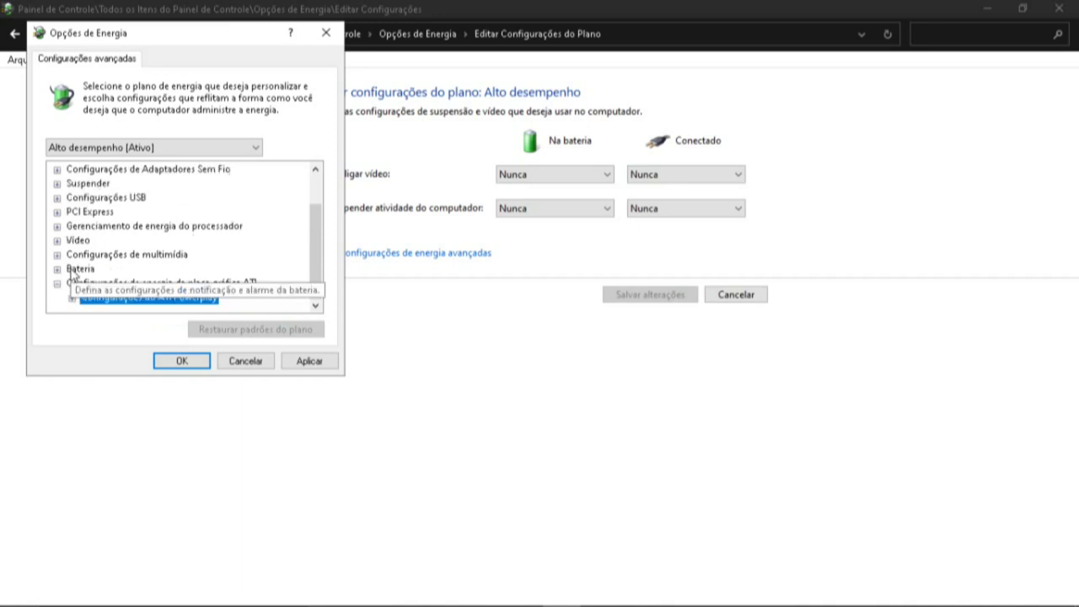
{"action": "left_click", "coordinate": [59, 284]}
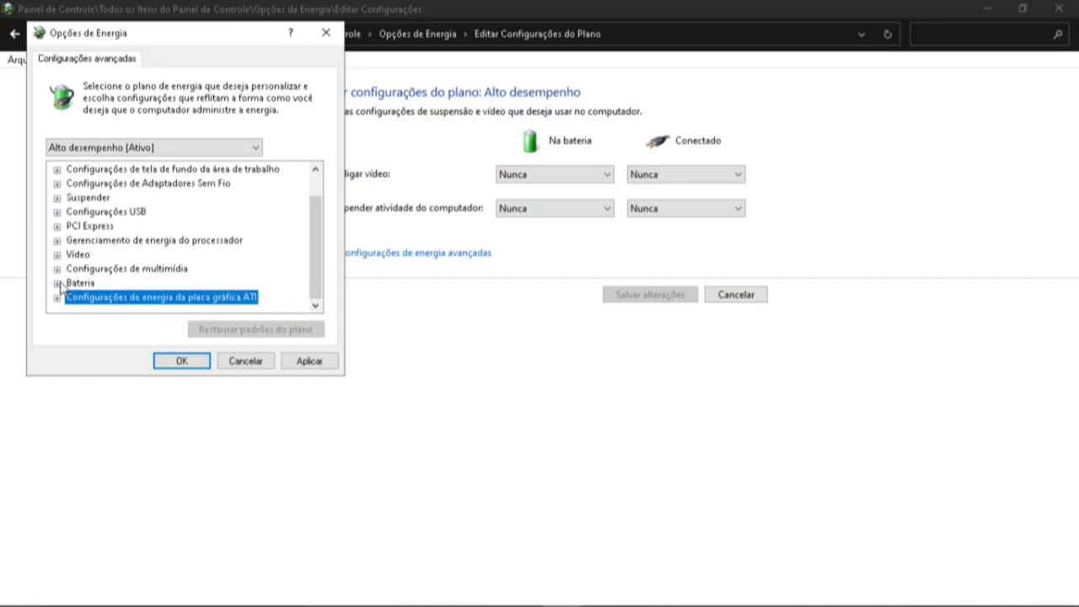
{"action": "left_click", "coordinate": [307, 362]}
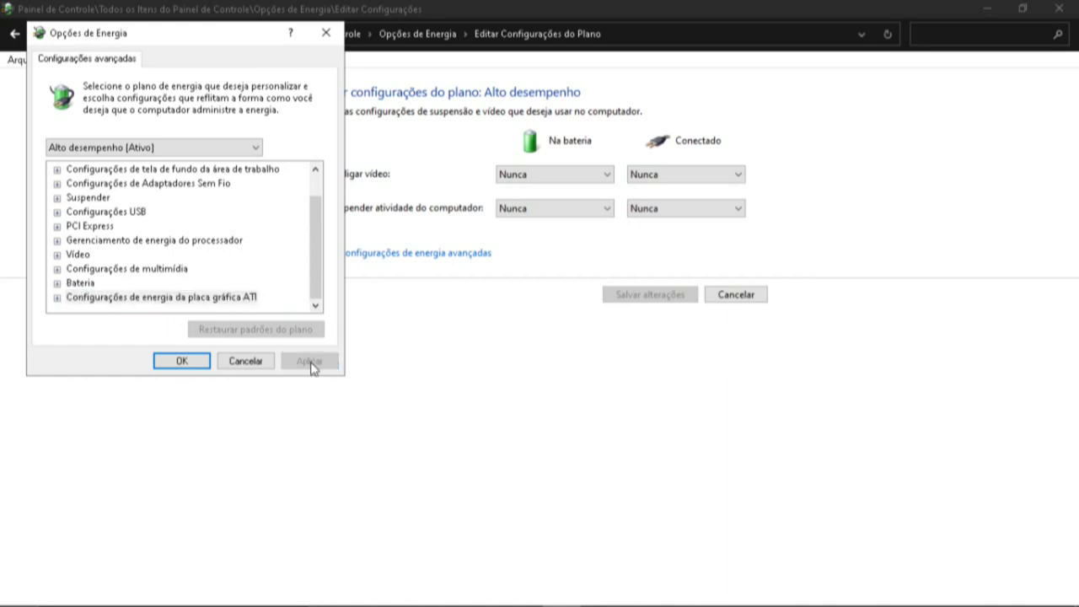
{"action": "left_click", "coordinate": [203, 367]}
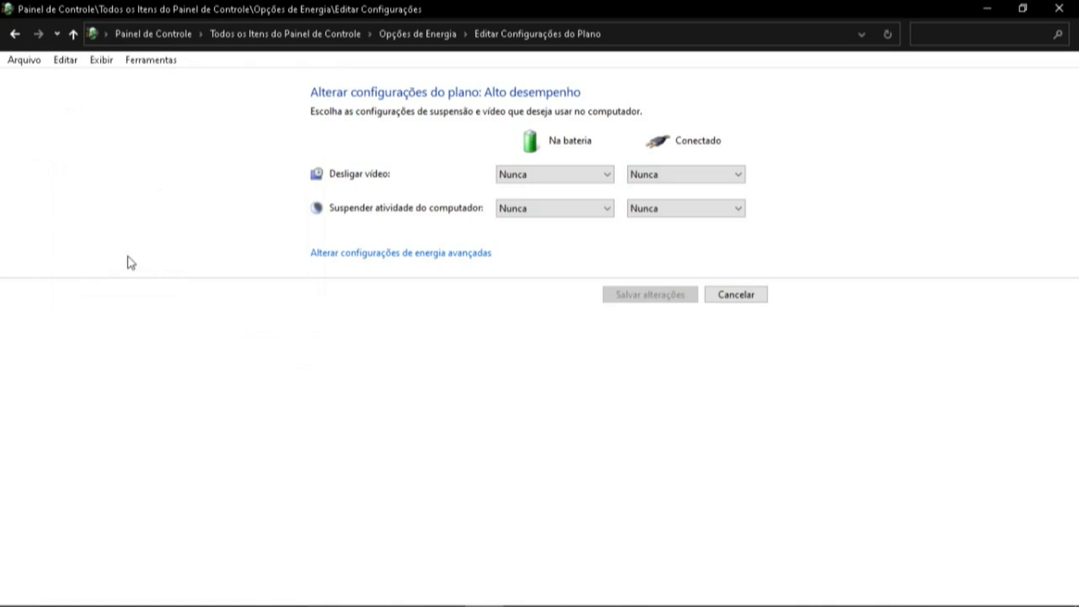
- Return to the power plan overview and close the Opções de Energia window to get back to the desktop
{"action": "left_click", "coordinate": [14, 36]}
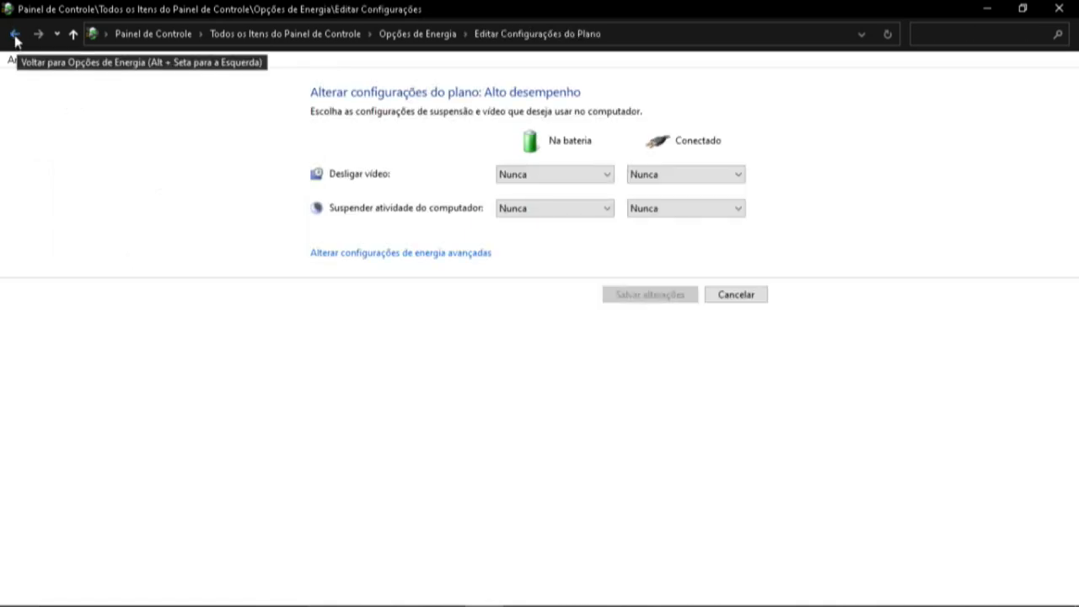
{"action": "left_click", "coordinate": [13, 35]}
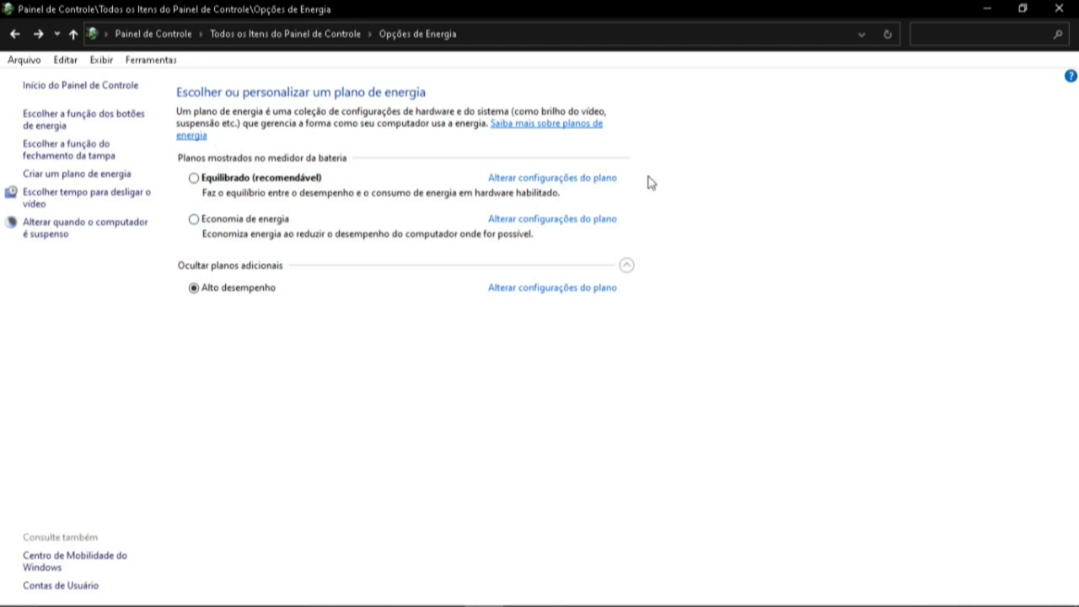
{"action": "left_click", "coordinate": [1060, 12]}
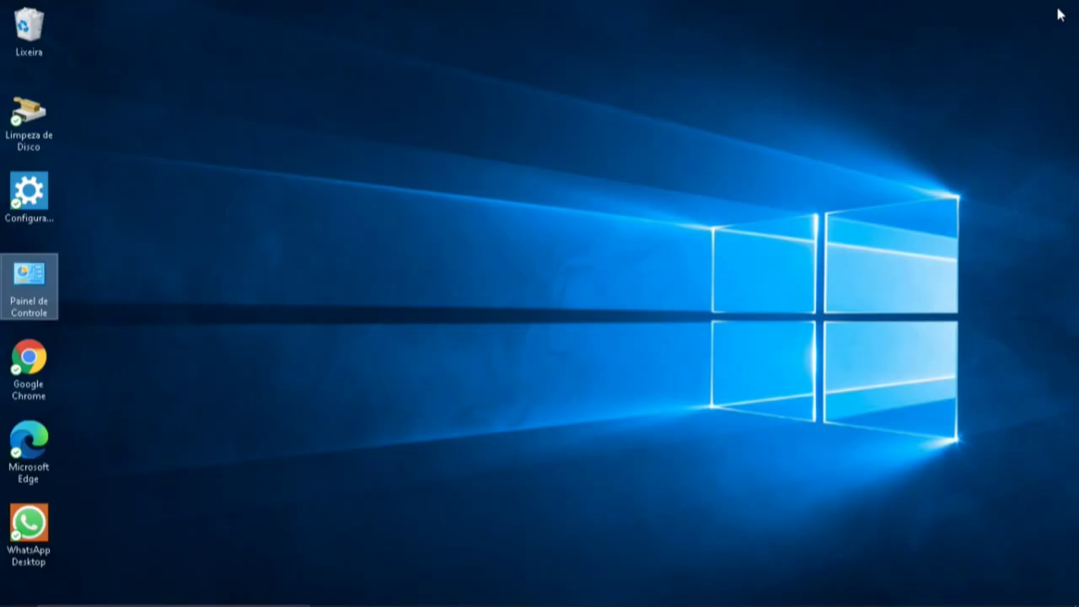
{"action": "left_click", "coordinate": [487, 260]}
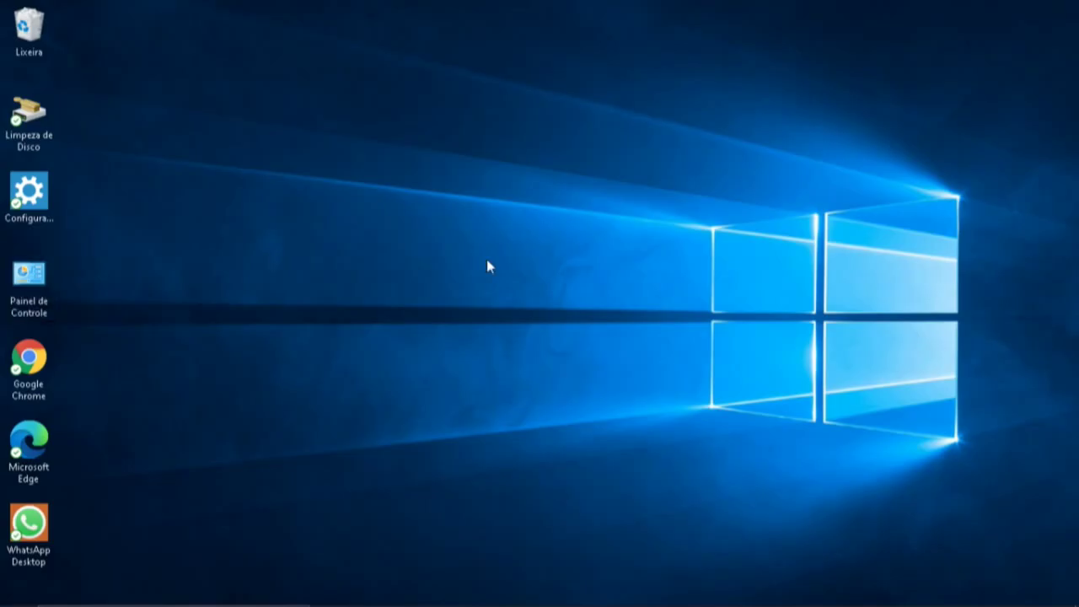